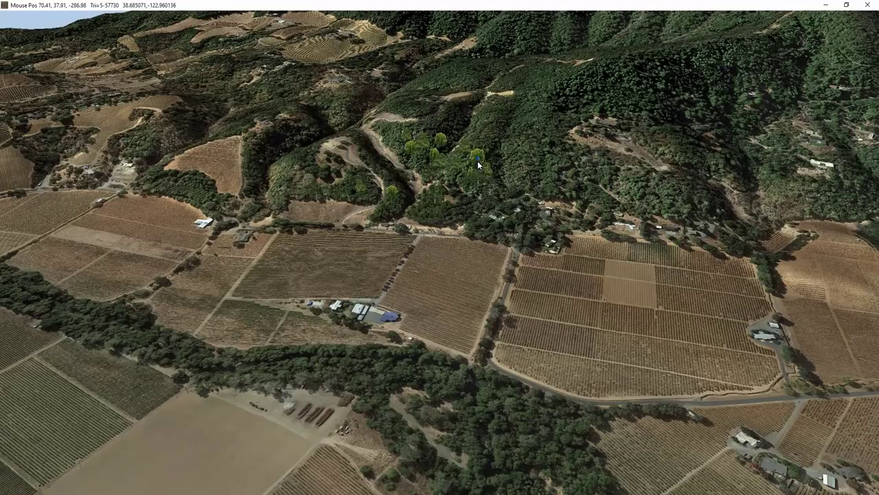
- Move a tree from the hillside down onto the vineyard field near the blue-roofed building
{"action": "left_click_drag", "start_coordinate": [516, 254], "coordinate": [479, 283]}
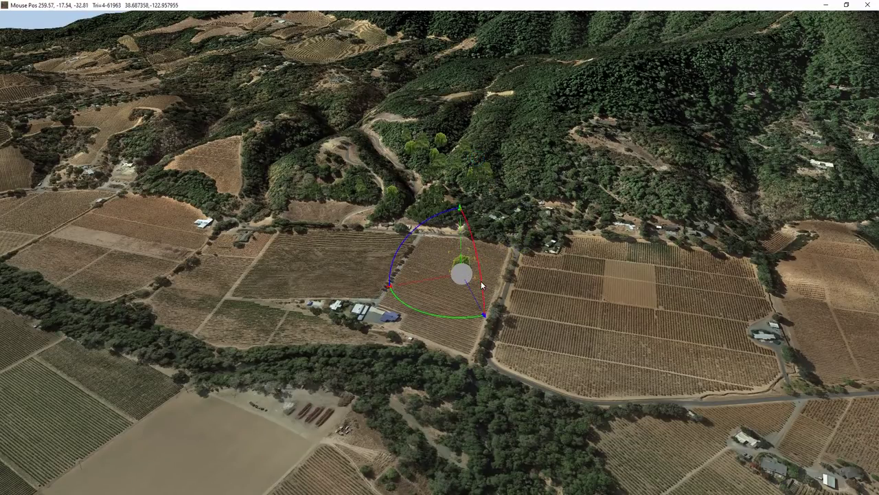
{"action": "middle_click_drag", "start_coordinate": [490, 276], "coordinate": [581, 276]}
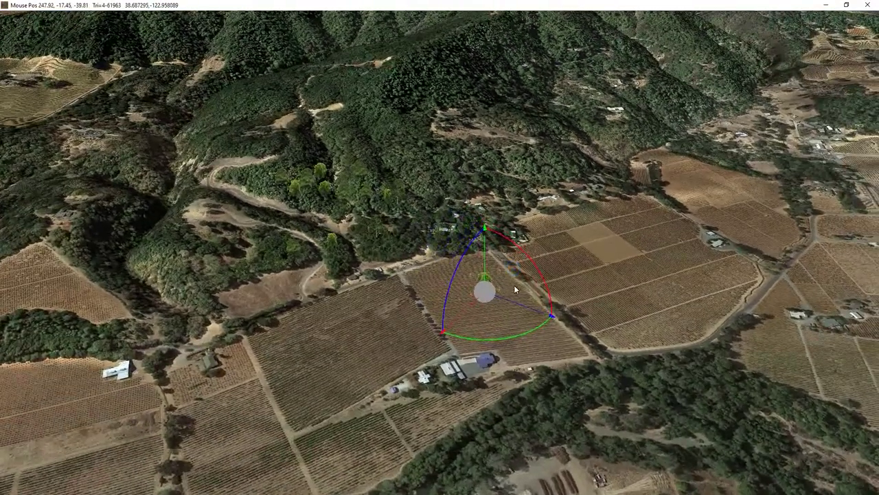
{"action": "left_click", "coordinate": [486, 282]}
{"action": "scroll", "coordinate": [502, 306], "scroll_direction": "up", "scroll_amount": 3}
{"action": "middle_click_drag", "start_coordinate": [494, 305], "coordinate": [450, 282]}
{"action": "scroll", "coordinate": [451, 286], "scroll_direction": "up", "scroll_amount": 2}
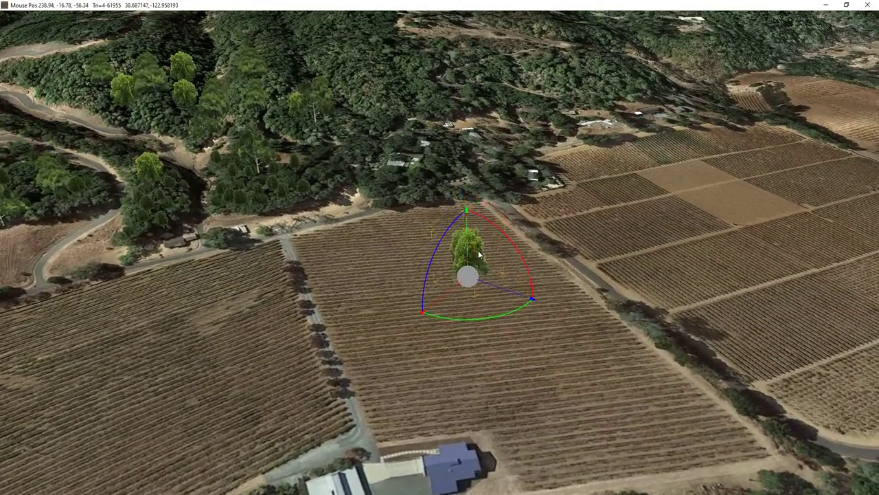
{"action": "scroll", "coordinate": [450, 278], "scroll_direction": "up", "scroll_amount": 3}
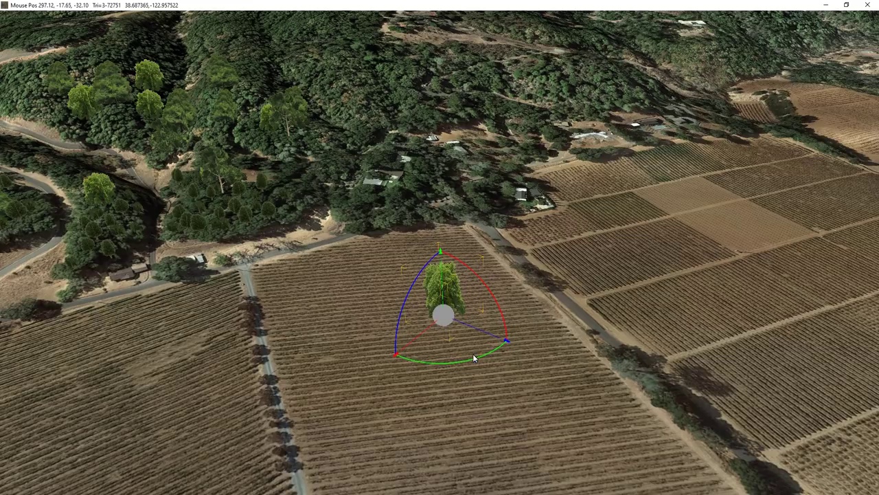
- Rotate the tree in the vineyard field about its vertical and horizontal axes, and enlarge it slightly along its blue axis
{"action": "mouse_move", "coordinate": [479, 357]}
{"action": "left_mouse_down"}
{"action": "mouse_move", "coordinate": [454, 356]}
{"action": "mouse_move", "coordinate": [467, 350]}
{"action": "left_mouse_up"}
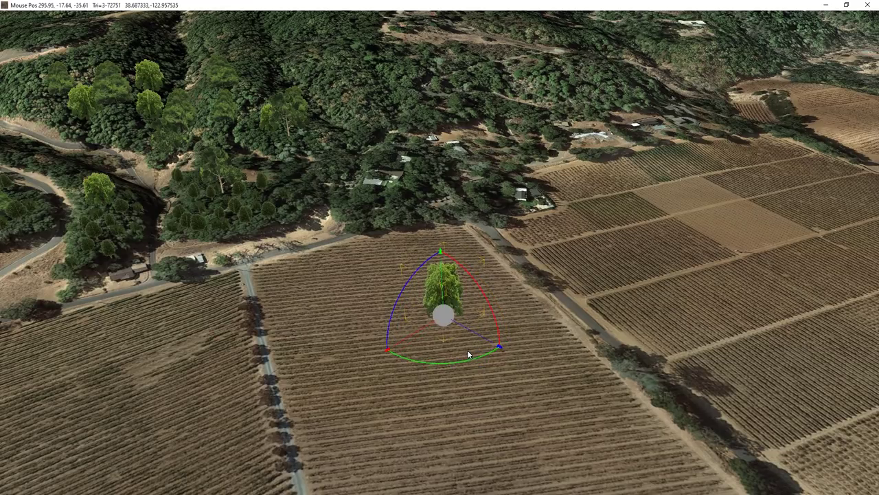
{"action": "left_click_drag", "start_coordinate": [395, 309], "coordinate": [377, 309]}
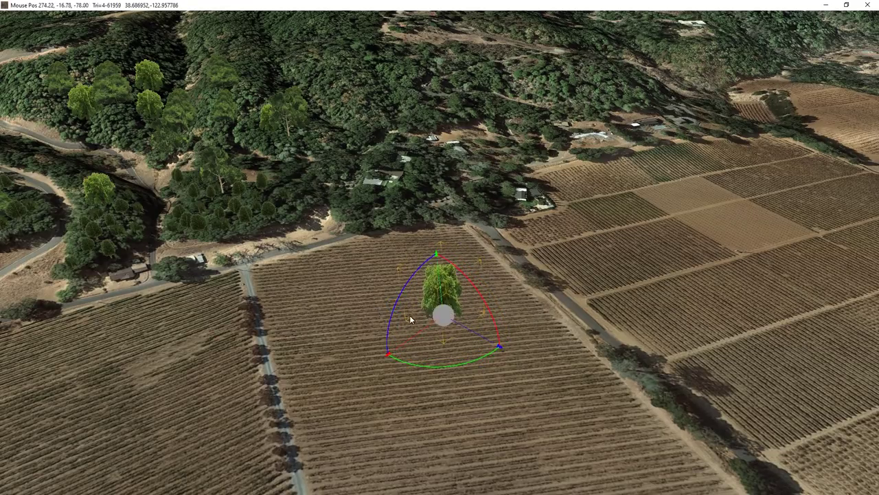
{"action": "left_click_drag", "start_coordinate": [447, 327], "coordinate": [447, 323]}
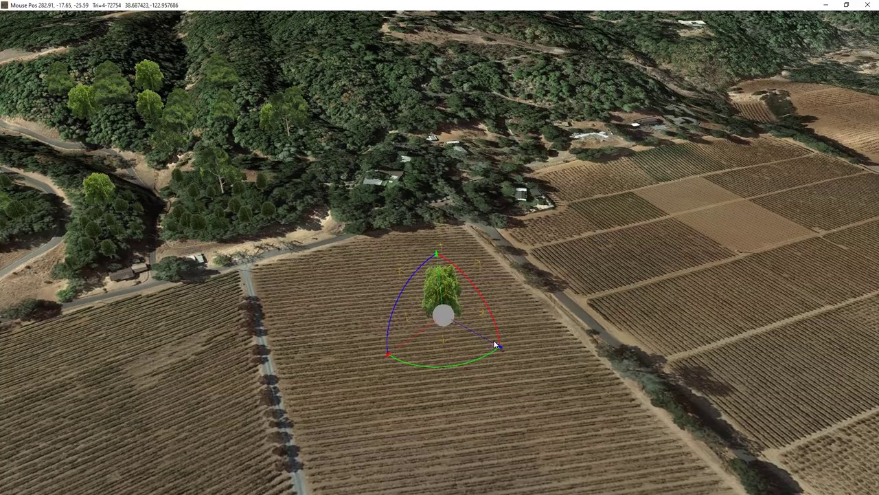
{"action": "mouse_move", "coordinate": [499, 347]}
{"action": "left_mouse_down"}
{"action": "mouse_move", "coordinate": [530, 355]}
{"action": "mouse_move", "coordinate": [507, 344]}
{"action": "left_mouse_up"}
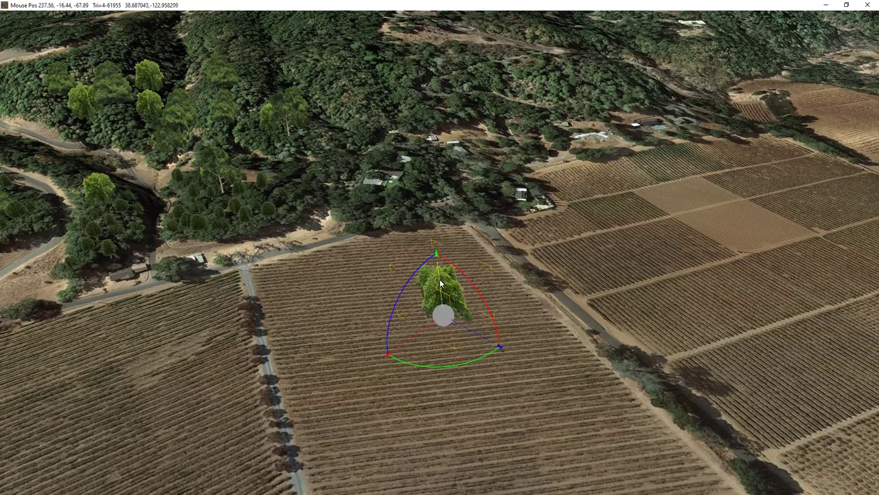
- Move the tree across the terrain up onto the hillside and back down to the edge of the vineyard field
{"action": "left_click_drag", "start_coordinate": [439, 284], "coordinate": [436, 228]}
{"action": "middle_click_drag", "start_coordinate": [433, 300], "coordinate": [404, 279]}
{"action": "middle_click_drag", "start_coordinate": [471, 290], "coordinate": [533, 305]}
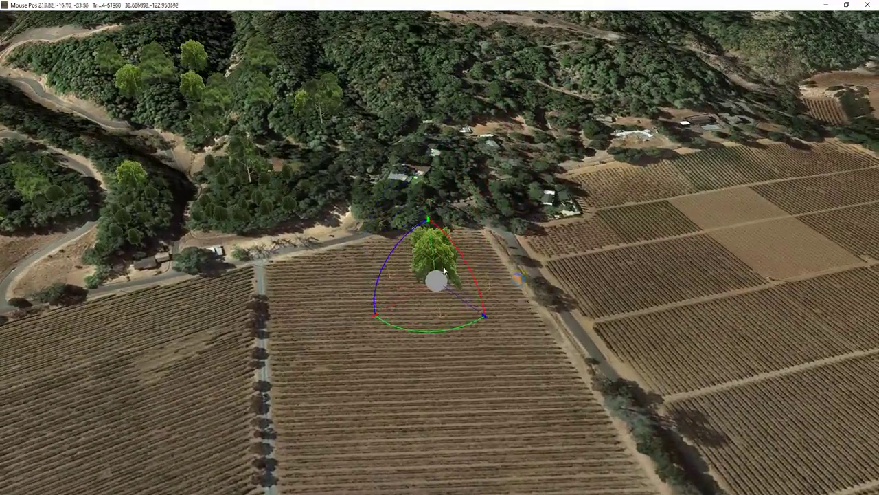
{"action": "middle_click_drag", "start_coordinate": [438, 274], "coordinate": [474, 258]}
{"action": "middle_click_drag", "start_coordinate": [428, 314], "coordinate": [372, 273]}
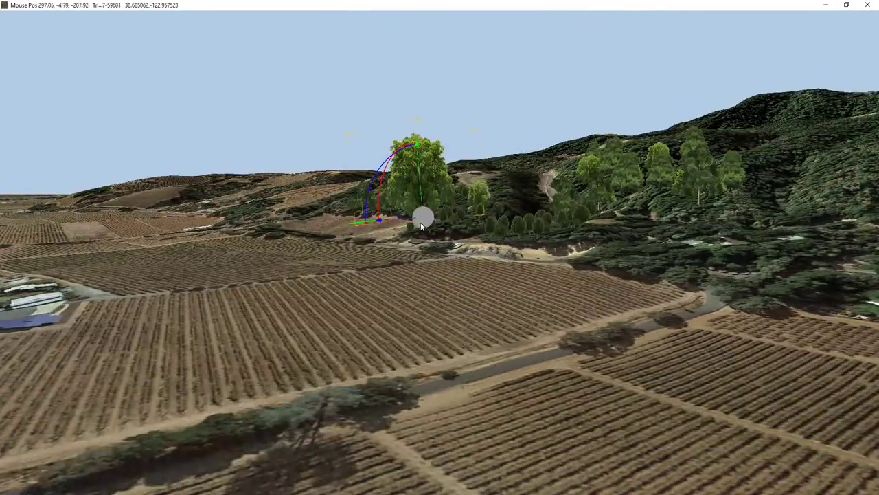
{"action": "middle_click_drag", "start_coordinate": [459, 294], "coordinate": [506, 294]}
{"action": "left_click_drag", "start_coordinate": [478, 295], "coordinate": [711, 176]}
{"action": "middle_click_drag", "start_coordinate": [721, 137], "coordinate": [678, 177]}
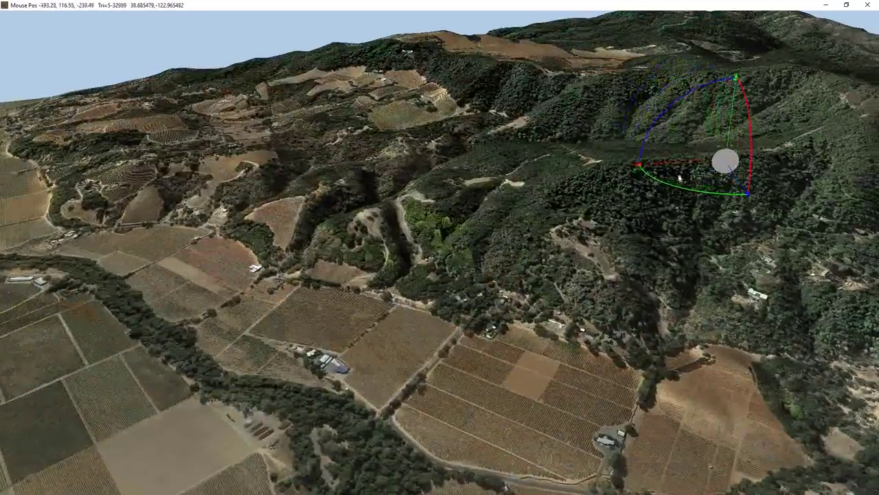
{"action": "left_click_drag", "start_coordinate": [718, 147], "coordinate": [398, 303]}
{"action": "middle_click_drag", "start_coordinate": [397, 306], "coordinate": [433, 302]}
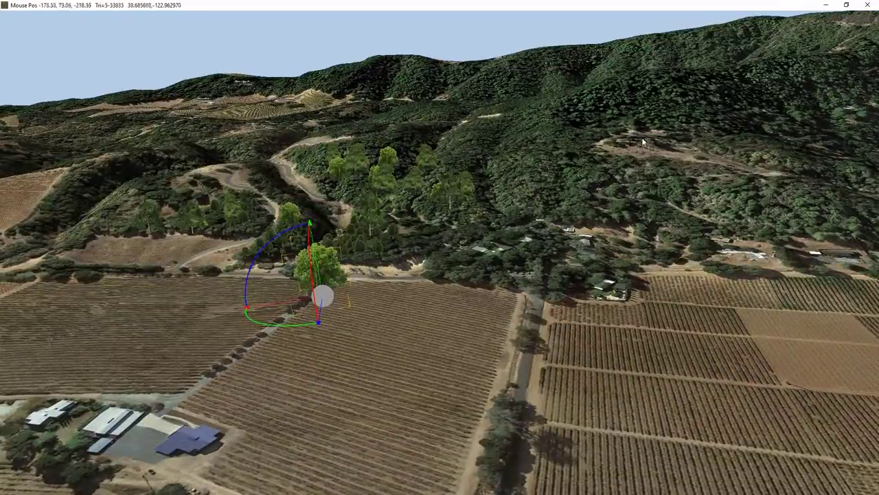
- Turn off Rest On Ground for the selected tree and move it toward the hillside and back over the vineyard field
{"action": "left_click", "coordinate": [871, 47]}
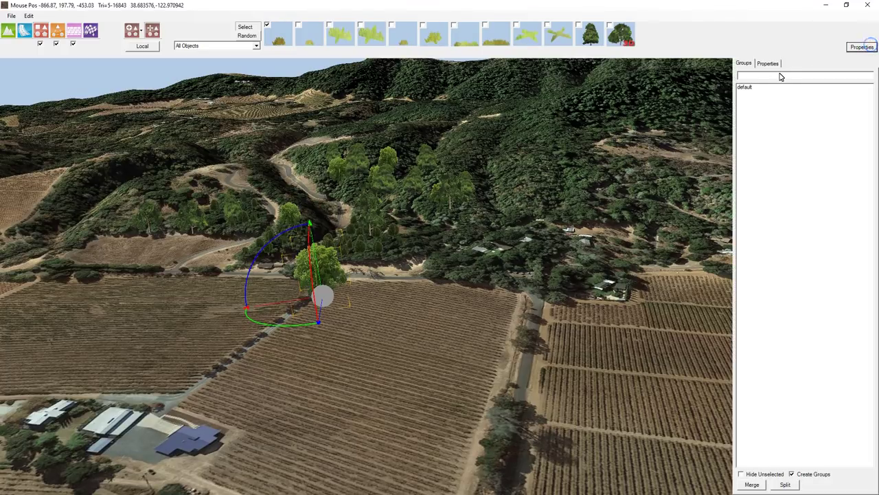
{"action": "left_click", "coordinate": [767, 63]}
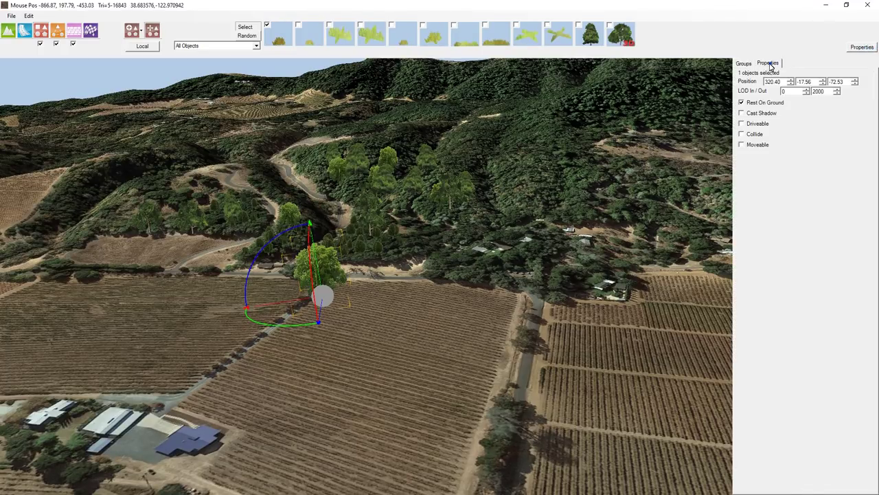
{"action": "left_click", "coordinate": [768, 104]}
{"action": "middle_click_drag", "start_coordinate": [454, 310], "coordinate": [408, 312]}
{"action": "right_click_drag", "start_coordinate": [408, 315], "coordinate": [401, 312]}
{"action": "left_click_drag", "start_coordinate": [320, 275], "coordinate": [650, 191]}
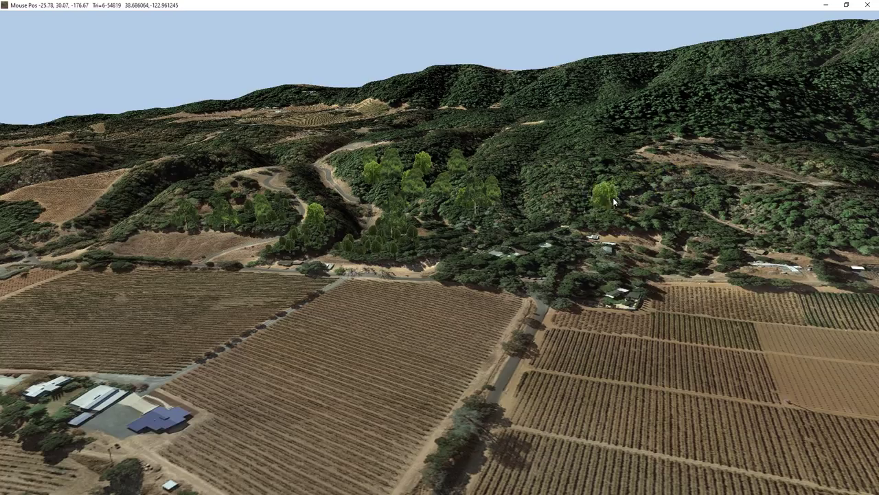
{"action": "left_click_drag", "start_coordinate": [500, 244], "coordinate": [677, 185]}
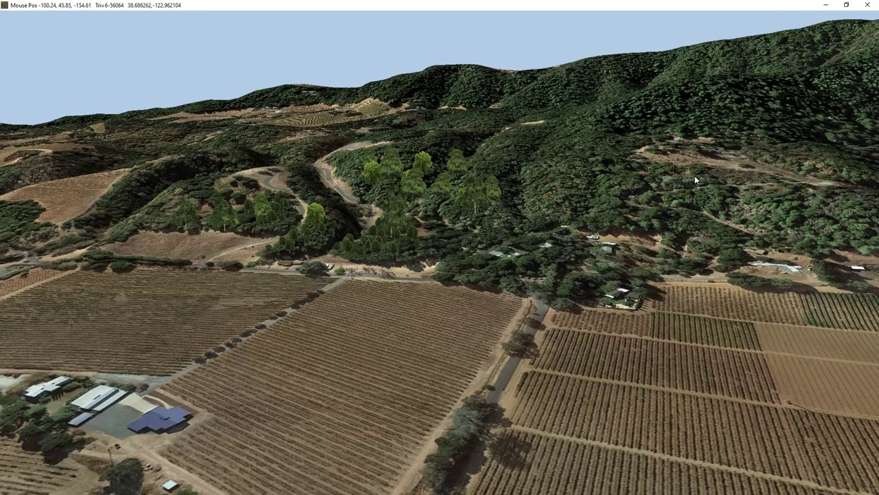
{"action": "left_click_drag", "start_coordinate": [516, 268], "coordinate": [407, 306]}
{"action": "middle_click_drag", "start_coordinate": [407, 306], "coordinate": [445, 311]}
{"action": "right_click_drag", "start_coordinate": [444, 310], "coordinate": [521, 259]}
- Turn Rest On Ground back on for the tree and reposition it within the vineyard field
{"action": "mouse_move", "coordinate": [779, 80]}
{"action": "left_click", "coordinate": [762, 104]}
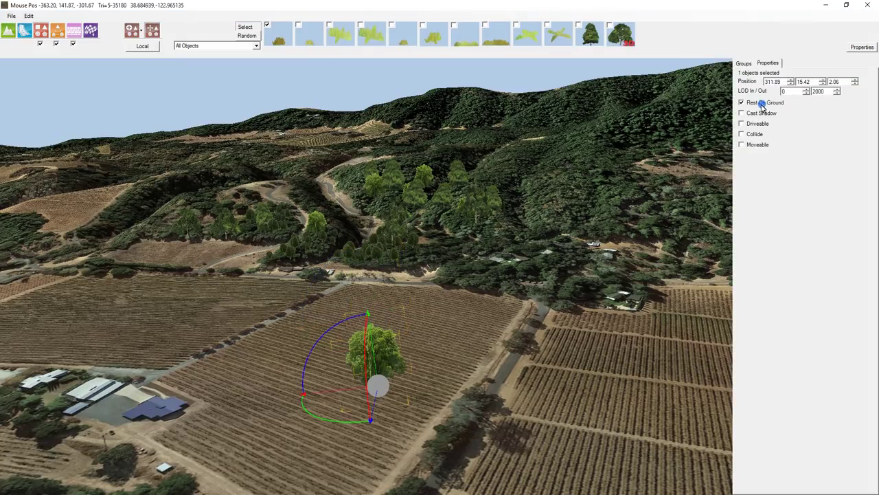
{"action": "right_click_drag", "start_coordinate": [479, 305], "coordinate": [478, 275]}
{"action": "scroll", "coordinate": [457, 292], "scroll_direction": "up", "scroll_amount": 3}
{"action": "left_click_drag", "start_coordinate": [445, 203], "coordinate": [364, 246]}
{"action": "scroll", "coordinate": [454, 272], "scroll_direction": "down", "scroll_amount": 3}
{"action": "mouse_move", "coordinate": [450, 280]}
{"action": "right_mouse_down"}
{"action": "mouse_move", "coordinate": [357, 292]}
{"action": "mouse_move", "coordinate": [450, 288]}
{"action": "right_mouse_up"}
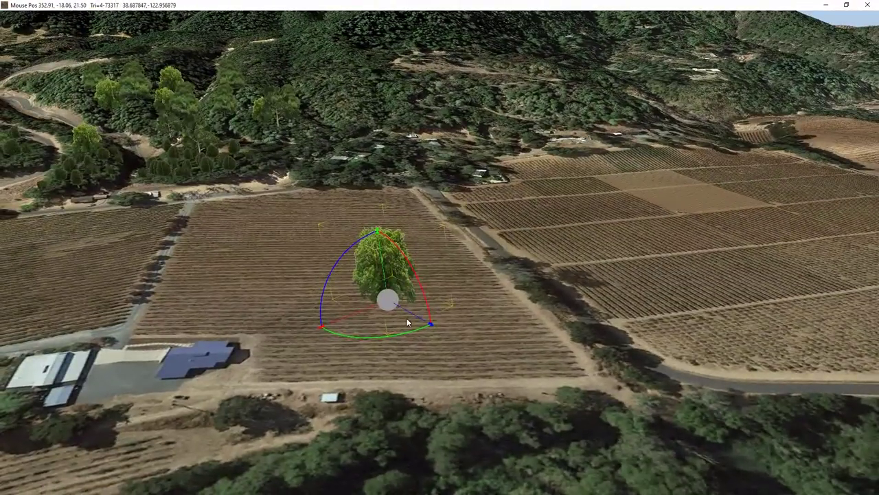
{"action": "scroll", "coordinate": [405, 318], "scroll_direction": "up", "scroll_amount": 2}
{"action": "right_click_drag", "start_coordinate": [402, 316], "coordinate": [369, 317]}
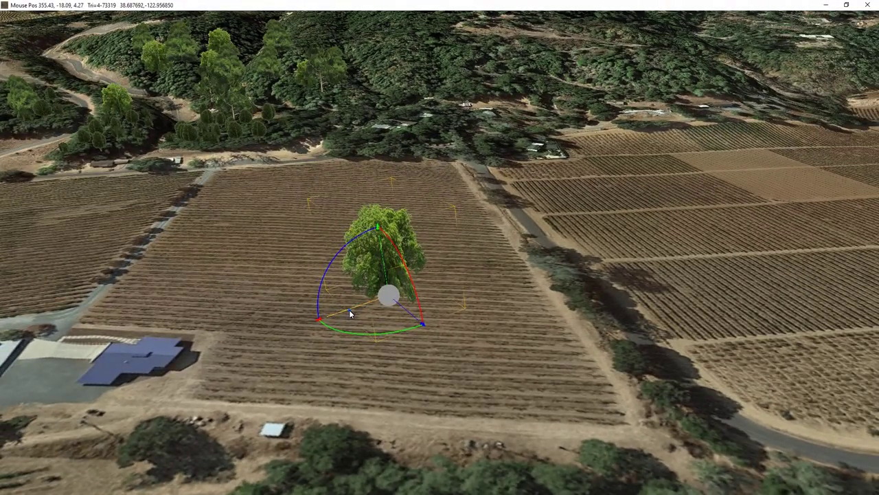
- Slide the tree along its red and blue axes, and place it in the middle of the vineyard field
{"action": "left_click_drag", "start_coordinate": [350, 314], "coordinate": [649, 196]}
{"action": "mouse_move", "coordinate": [643, 222]}
{"action": "right_mouse_down"}
{"action": "mouse_move", "coordinate": [440, 205]}
{"action": "mouse_move", "coordinate": [573, 229]}
{"action": "mouse_move", "coordinate": [653, 223]}
{"action": "right_mouse_up"}
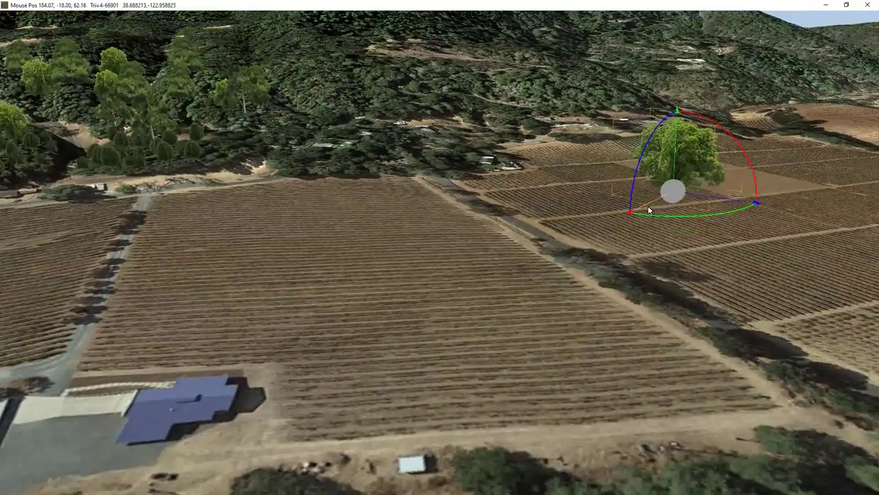
{"action": "left_click_drag", "start_coordinate": [656, 206], "coordinate": [486, 302]}
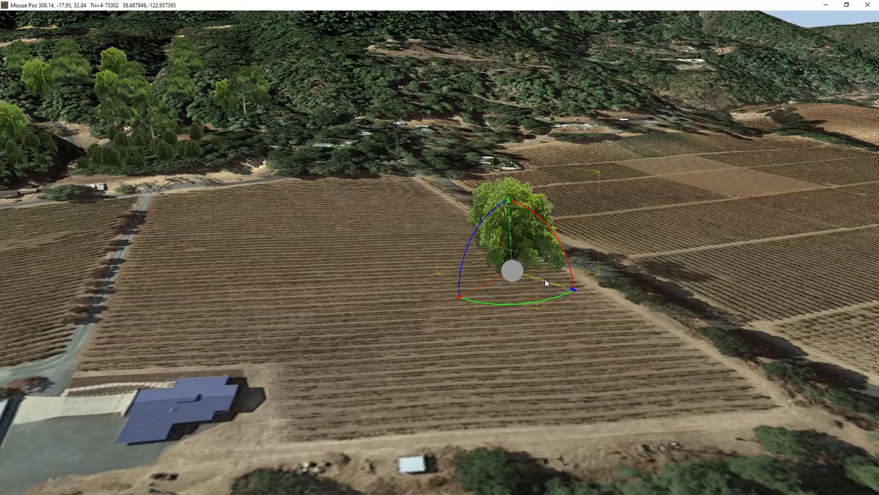
{"action": "mouse_move", "coordinate": [570, 284]}
{"action": "middle_mouse_down"}
{"action": "mouse_move", "coordinate": [575, 298]}
{"action": "mouse_move", "coordinate": [563, 286]}
{"action": "mouse_move", "coordinate": [475, 269]}
{"action": "mouse_move", "coordinate": [575, 293]}
{"action": "middle_mouse_up"}
{"action": "left_click_drag", "start_coordinate": [553, 306], "coordinate": [521, 282]}
{"action": "left_click_drag", "start_coordinate": [504, 235], "coordinate": [405, 268]}
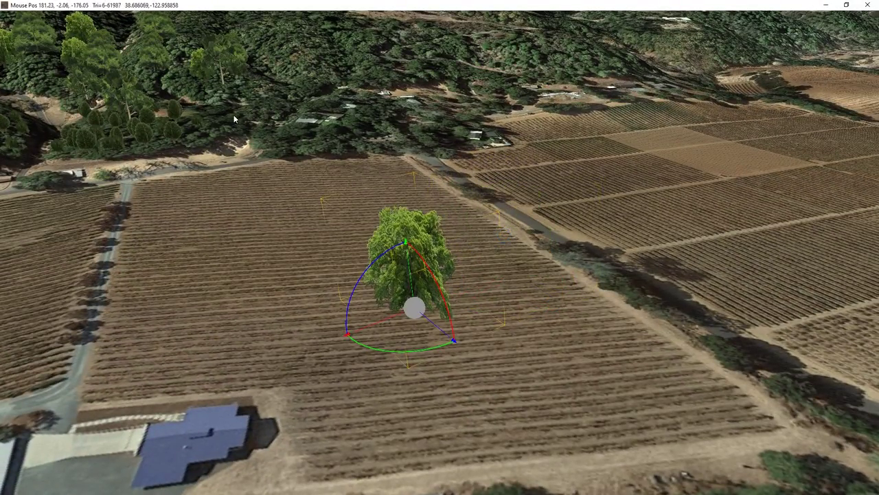
- Move a second tree from the hillside into the vineyard field beside the first one, and select both trees
{"action": "left_click_drag", "start_coordinate": [220, 67], "coordinate": [278, 253]}
{"action": "left_click", "coordinate": [420, 265], "text": "shift"}
{"action": "middle_click_drag", "start_coordinate": [421, 268], "coordinate": [389, 330]}
{"action": "left_click_drag", "start_coordinate": [381, 330], "coordinate": [405, 320]}
{"action": "left_click", "coordinate": [309, 252], "text": "shift"}
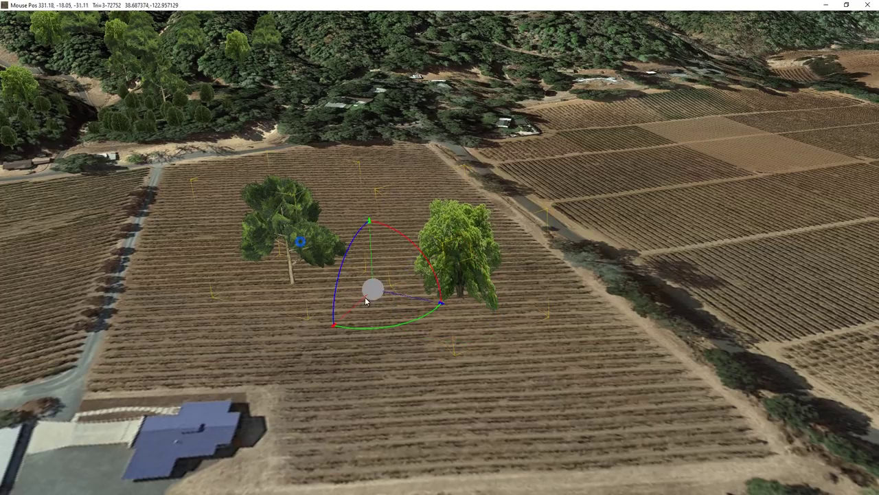
- Rotate the two selected trees about their own centres using Local rotation
{"action": "left_click_drag", "start_coordinate": [395, 327], "coordinate": [399, 296]}
{"action": "mouse_move", "coordinate": [148, 29]}
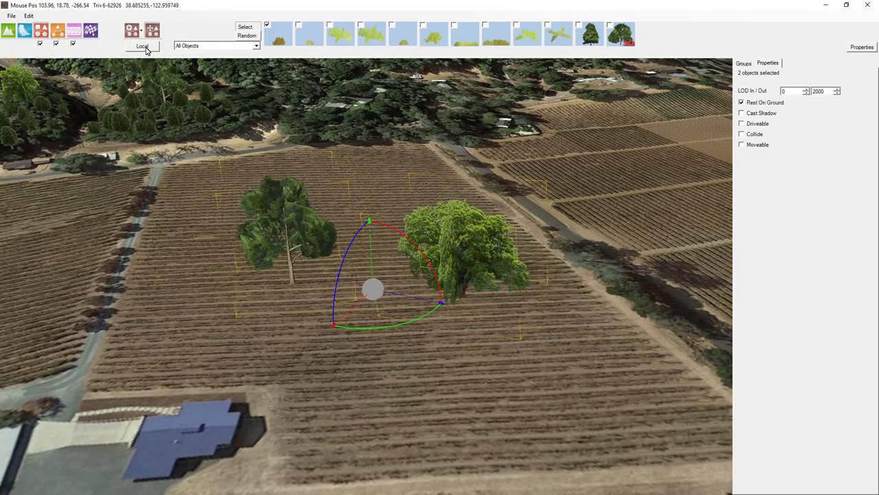
{"action": "key", "text": "Tab"}
{"action": "mouse_move", "coordinate": [425, 258]}
{"action": "left_mouse_down"}
{"action": "mouse_move", "coordinate": [375, 236]}
{"action": "mouse_move", "coordinate": [433, 264]}
{"action": "mouse_move", "coordinate": [424, 257]}
{"action": "left_mouse_up"}
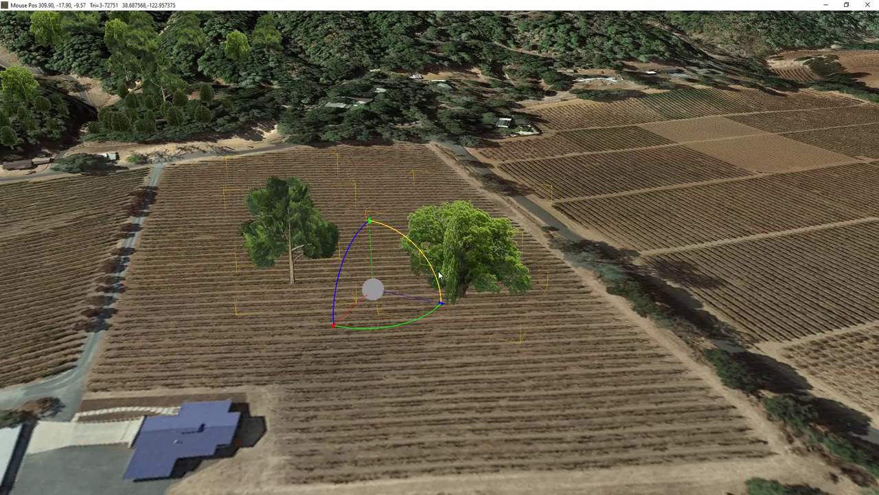
{"action": "left_click", "coordinate": [459, 289]}
{"action": "left_click_drag", "start_coordinate": [489, 341], "coordinate": [222, 273]}
{"action": "left_click", "coordinate": [309, 241], "text": "shift"}
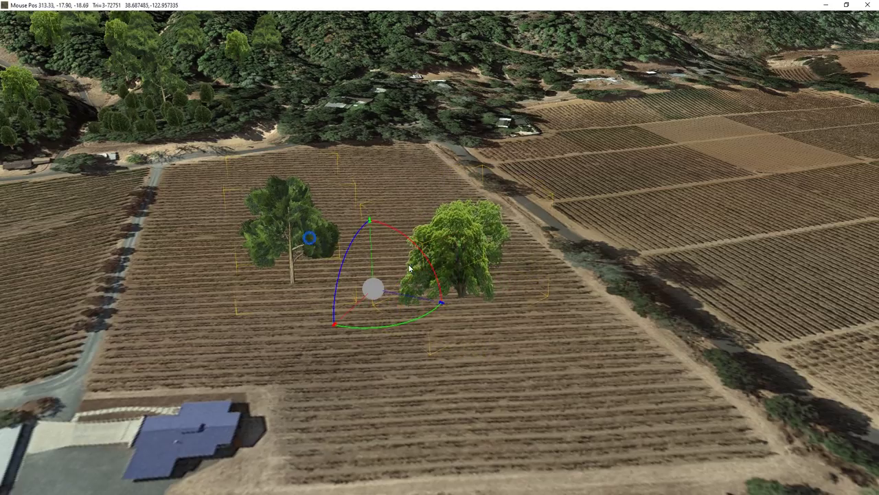
{"action": "mouse_move", "coordinate": [434, 274]}
{"action": "left_mouse_down"}
{"action": "mouse_move", "coordinate": [415, 250]}
{"action": "mouse_move", "coordinate": [393, 243]}
{"action": "mouse_move", "coordinate": [430, 271]}
{"action": "left_mouse_up"}
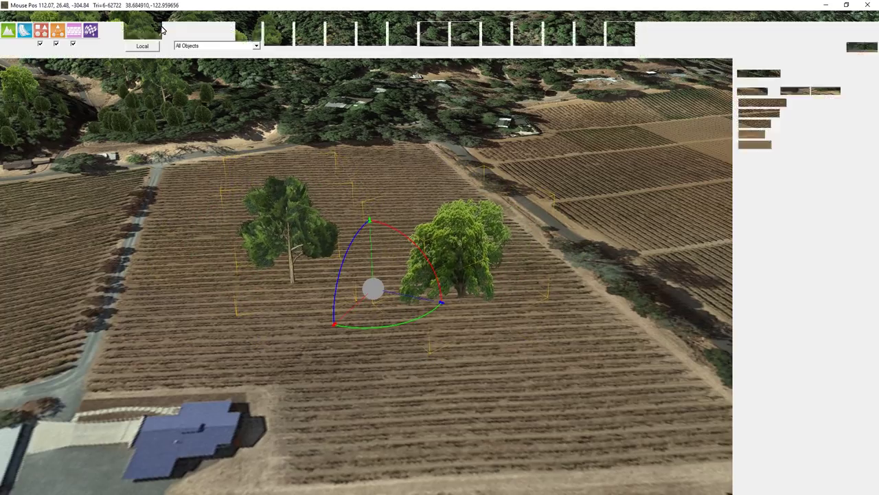
- Switch the rotation mode to Global, and rotate and reposition the two trees together
{"action": "left_click", "coordinate": [145, 46]}
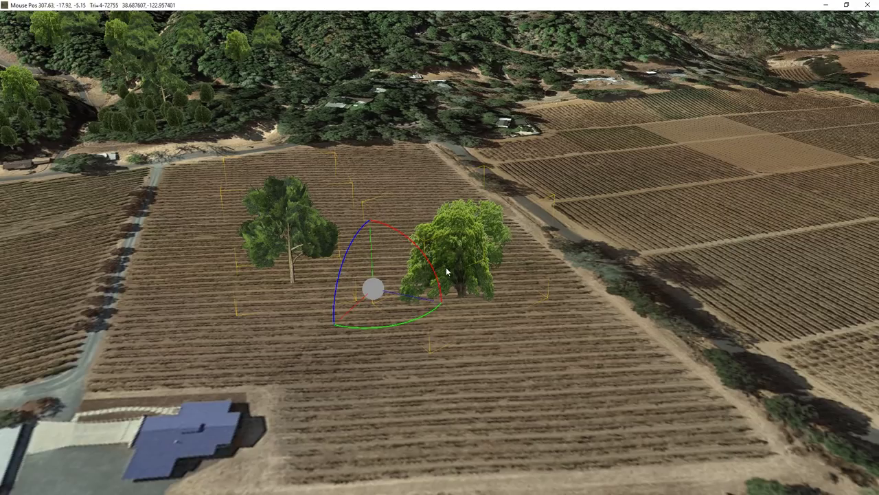
{"action": "left_click_drag", "start_coordinate": [436, 282], "coordinate": [453, 298]}
{"action": "left_click_drag", "start_coordinate": [373, 291], "coordinate": [425, 296]}
{"action": "mouse_move", "coordinate": [212, 24]}
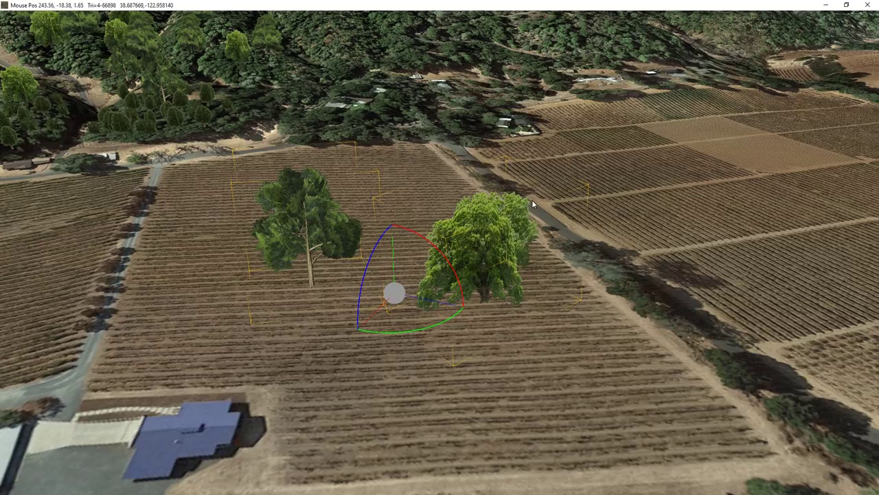
- Switch the rotation mode back to Local and move the two trees together around the vineyard field
{"action": "mouse_move", "coordinate": [126, 36]}
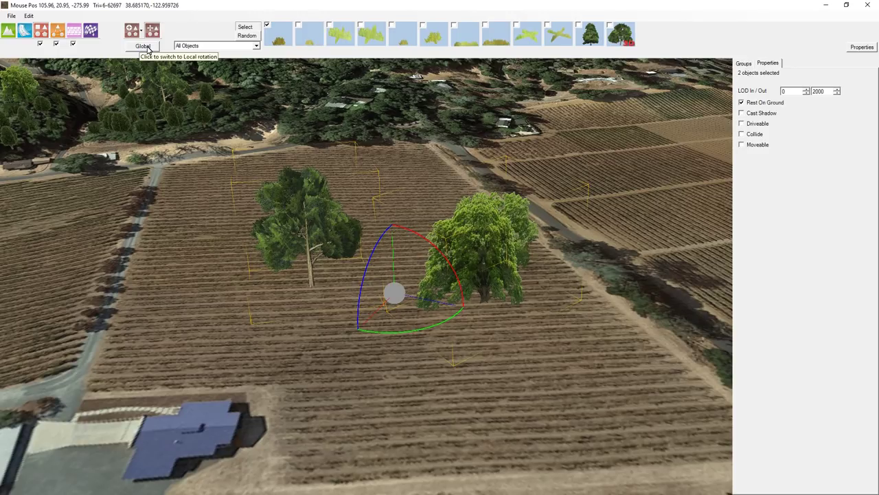
{"action": "left_click", "coordinate": [147, 48]}
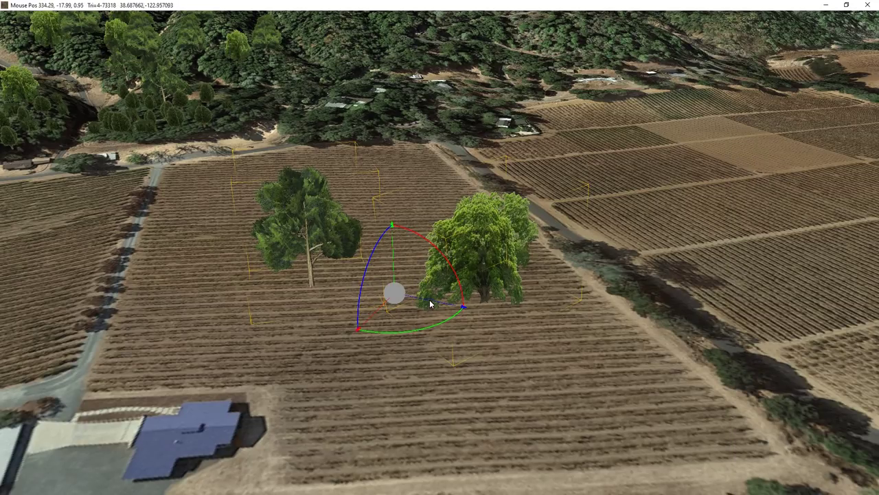
{"action": "left_click_drag", "start_coordinate": [429, 300], "coordinate": [478, 300]}
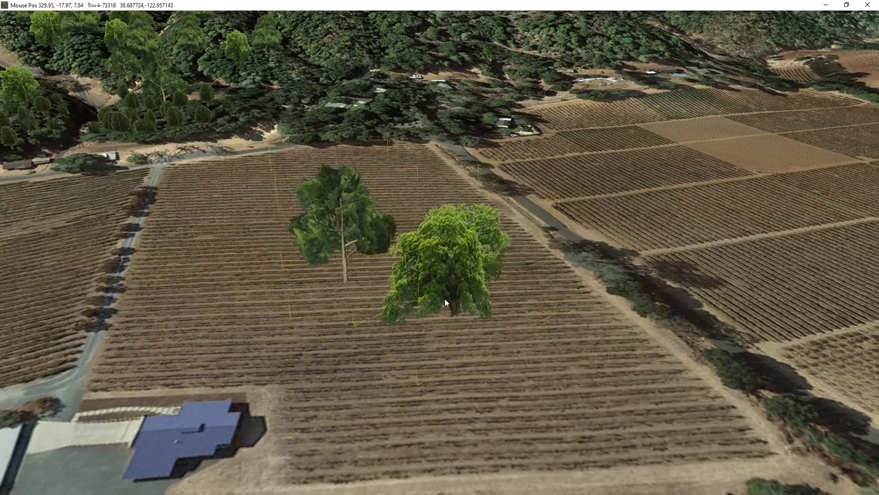
{"action": "left_click", "coordinate": [425, 296]}
{"action": "mouse_move", "coordinate": [376, 239]}
{"action": "middle_mouse_down"}
{"action": "mouse_move", "coordinate": [334, 238]}
{"action": "mouse_move", "coordinate": [361, 228]}
{"action": "mouse_move", "coordinate": [389, 242]}
{"action": "middle_mouse_up"}
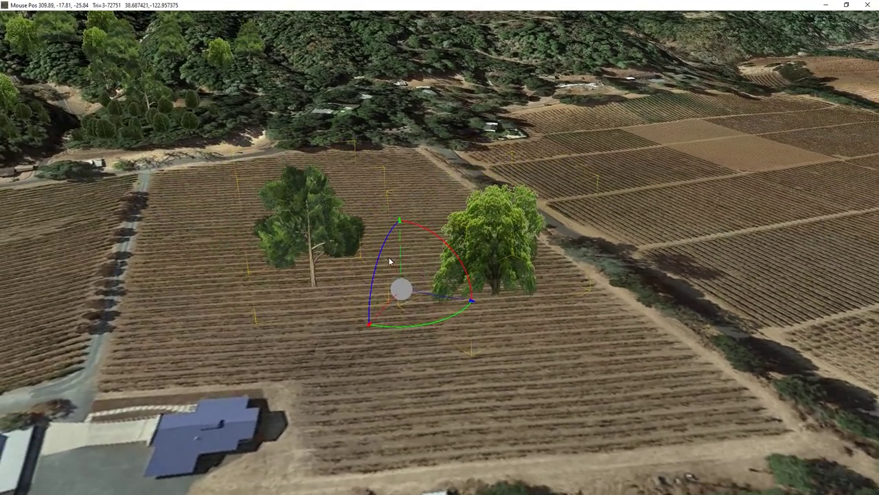
{"action": "left_click_drag", "start_coordinate": [405, 296], "coordinate": [410, 298]}
- Move the pair of trees across the vineyard field and undo the move
{"action": "scroll", "coordinate": [405, 300], "scroll_direction": "down", "scroll_amount": 3}
{"action": "middle_click_drag", "start_coordinate": [405, 299], "coordinate": [414, 320]}
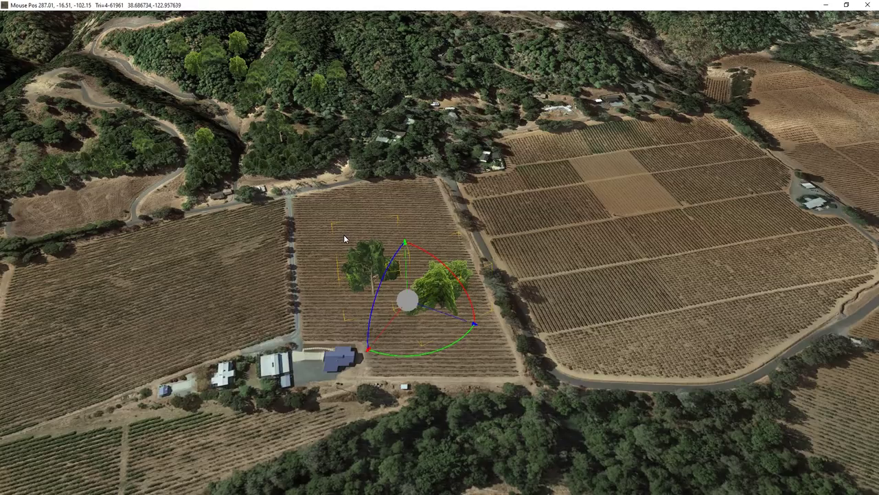
{"action": "left_click_drag", "start_coordinate": [355, 165], "coordinate": [363, 136]}
{"action": "key", "text": "ctrl+z"}
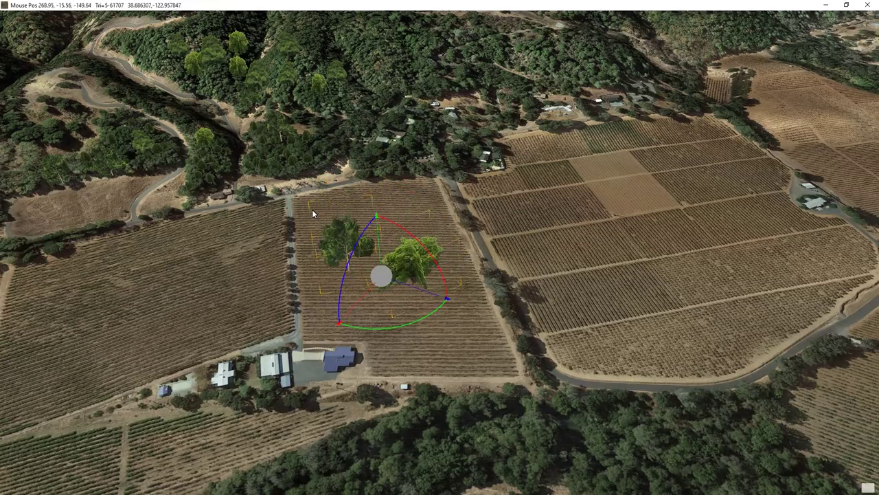
- Switch the selection from both vineyard trees to the dark green tree alone, and reselect both trees together
{"action": "left_click", "coordinate": [440, 167]}
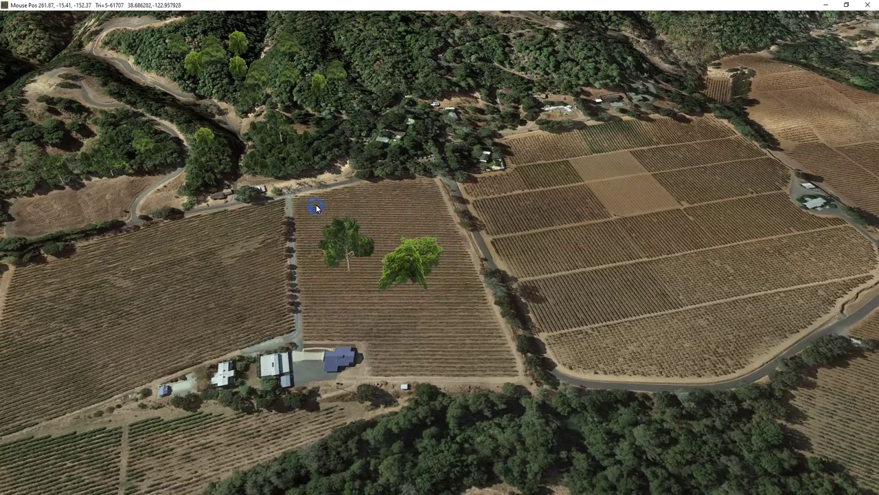
{"action": "left_click", "coordinate": [339, 225]}
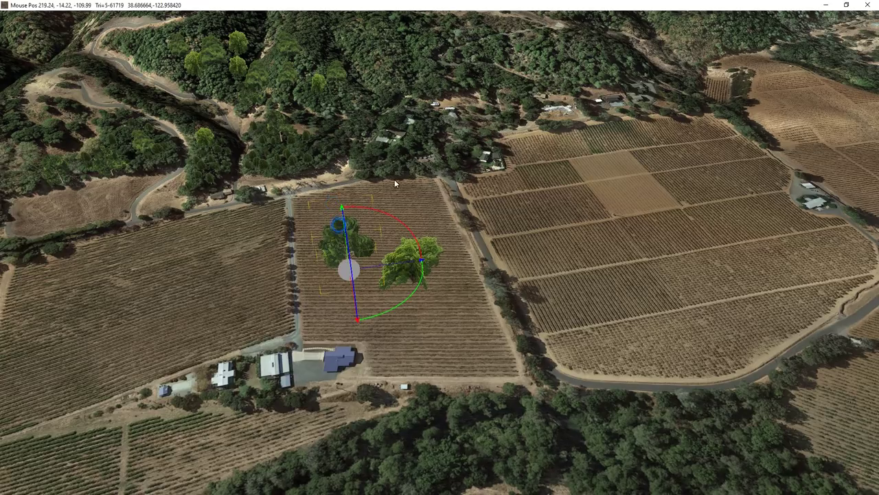
{"action": "left_click", "coordinate": [456, 175]}
{"action": "left_click", "coordinate": [429, 186]}
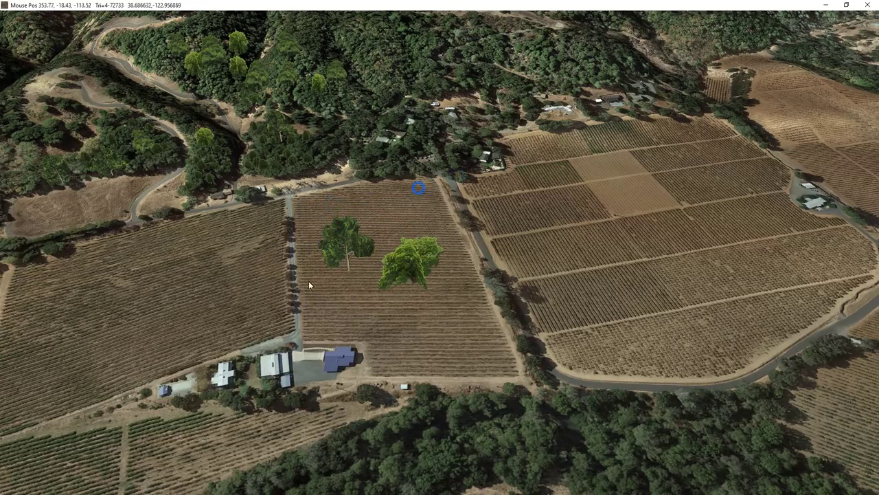
{"action": "left_click", "coordinate": [363, 269]}
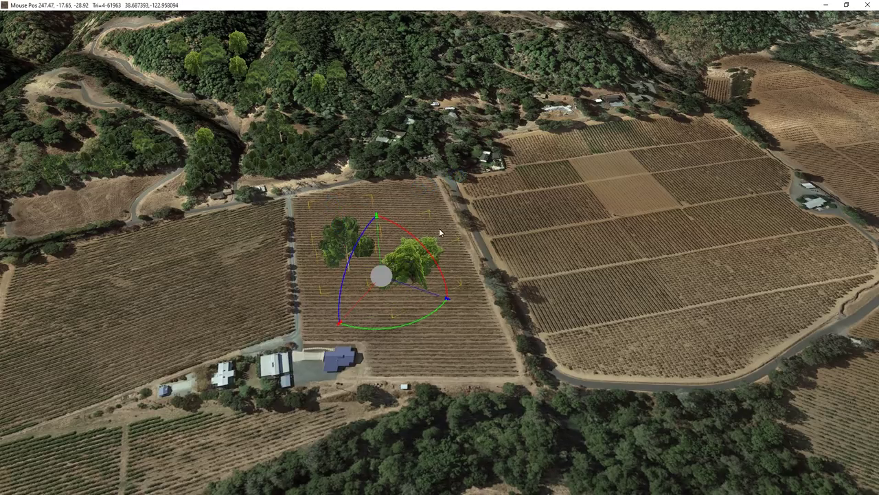
- Move the selected pair of trees together from the vineyard field to the wooded hillside behind it
{"action": "mouse_move", "coordinate": [386, 193]}
{"action": "middle_mouse_down"}
{"action": "mouse_move", "coordinate": [302, 149]}
{"action": "mouse_move", "coordinate": [384, 205]}
{"action": "middle_mouse_up"}
{"action": "scroll", "coordinate": [352, 177], "scroll_direction": "down", "scroll_amount": 4}
{"action": "middle_click_drag", "start_coordinate": [351, 176], "coordinate": [350, 199]}
{"action": "left_click_drag", "start_coordinate": [422, 301], "coordinate": [433, 217]}
{"action": "middle_click_drag", "start_coordinate": [434, 220], "coordinate": [439, 264]}
{"action": "scroll", "coordinate": [395, 249], "scroll_direction": "up", "scroll_amount": 5}
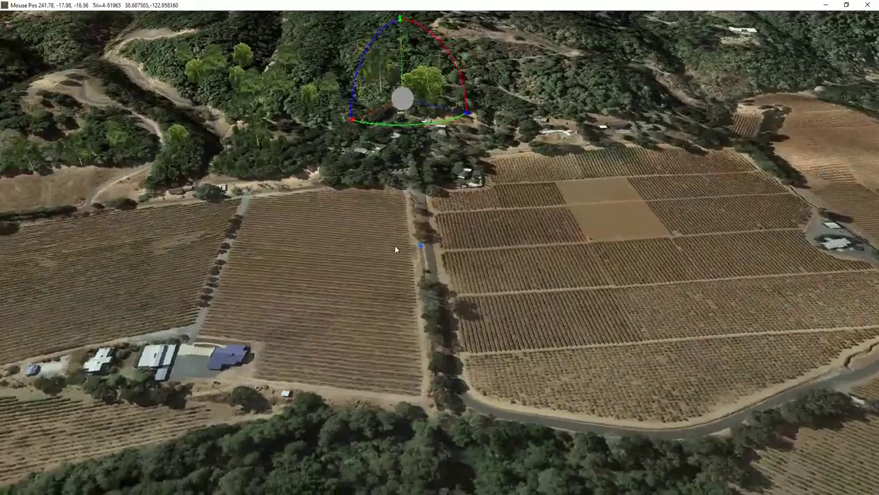
- Examine the surrounding hills and valley terrain from several angles and distances, ending with an overview of the moved trees
{"action": "middle_click_drag", "start_coordinate": [395, 246], "coordinate": [333, 261]}
{"action": "scroll", "coordinate": [288, 400], "scroll_direction": "up", "scroll_amount": 2}
{"action": "middle_click_drag", "start_coordinate": [288, 401], "coordinate": [543, 153]}
{"action": "scroll", "coordinate": [460, 160], "scroll_direction": "up", "scroll_amount": 3}
{"action": "scroll", "coordinate": [459, 210], "scroll_direction": "up", "scroll_amount": 2}
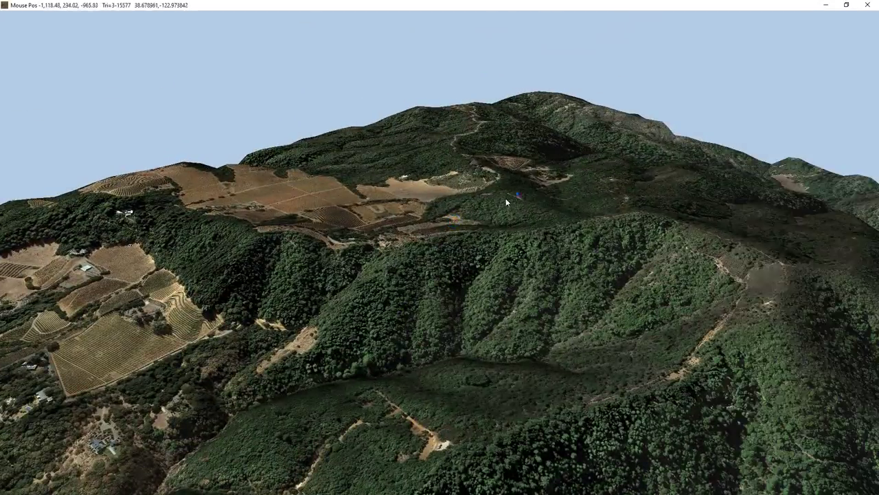
{"action": "mouse_move", "coordinate": [505, 197]}
{"action": "middle_mouse_down"}
{"action": "mouse_move", "coordinate": [393, 268]}
{"action": "mouse_move", "coordinate": [449, 174]}
{"action": "mouse_move", "coordinate": [372, 171]}
{"action": "mouse_move", "coordinate": [534, 248]}
{"action": "mouse_move", "coordinate": [541, 205]}
{"action": "mouse_move", "coordinate": [682, 200]}
{"action": "mouse_move", "coordinate": [483, 202]}
{"action": "mouse_move", "coordinate": [475, 158]}
{"action": "mouse_move", "coordinate": [470, 210]}
{"action": "mouse_move", "coordinate": [509, 212]}
{"action": "middle_mouse_up"}
{"action": "scroll", "coordinate": [393, 268], "scroll_direction": "up", "scroll_amount": 3}
{"action": "scroll", "coordinate": [408, 259], "scroll_direction": "up", "scroll_amount": 3}
{"action": "scroll", "coordinate": [509, 226], "scroll_direction": "down", "scroll_amount": 8}
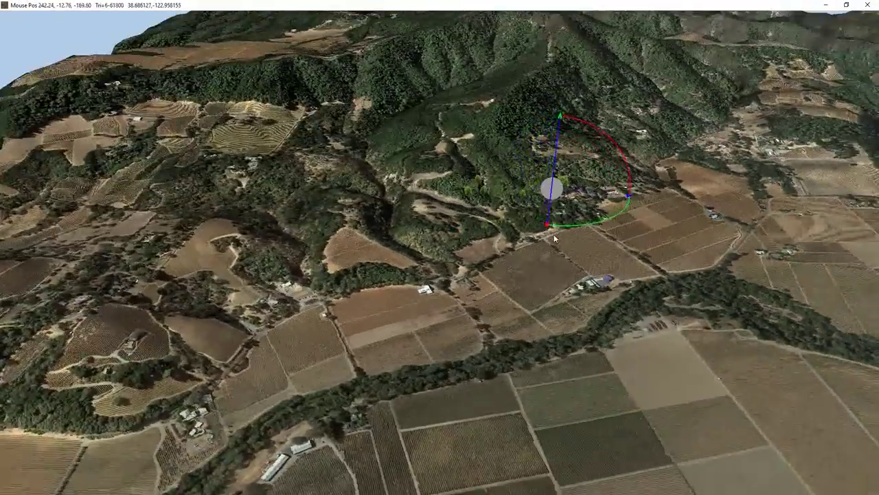